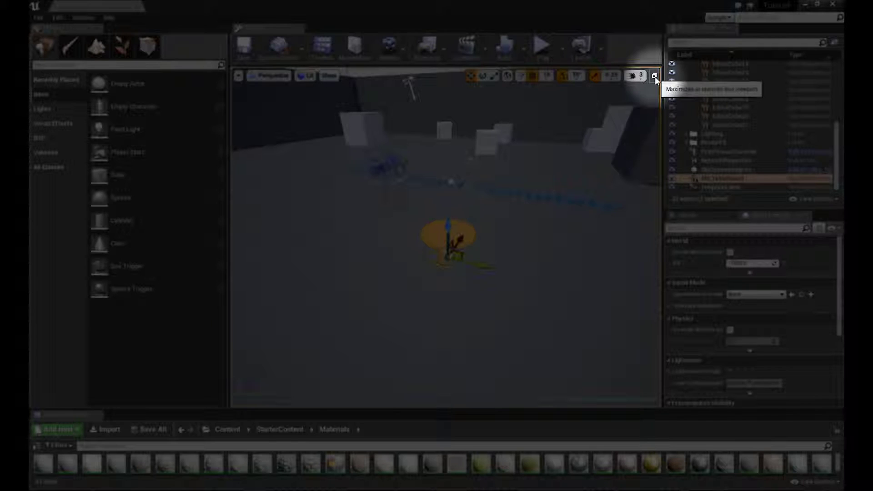
Step: Restore the four-viewport layout and reframe the level in the Perspective and orthographic views
click(655, 77)
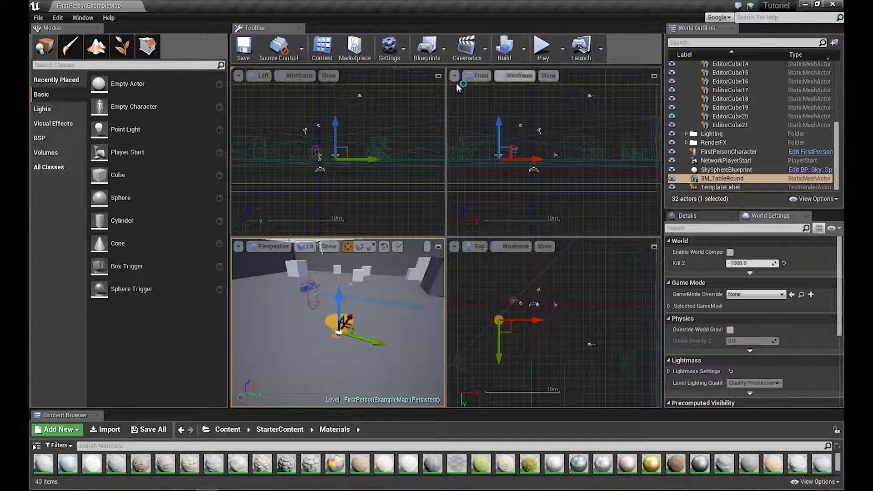
mouse_move(359, 296)
mouse_down()
mouse_move(274, 240)
mouse_move(312, 241)
mouse_move(316, 252)
mouse_up()
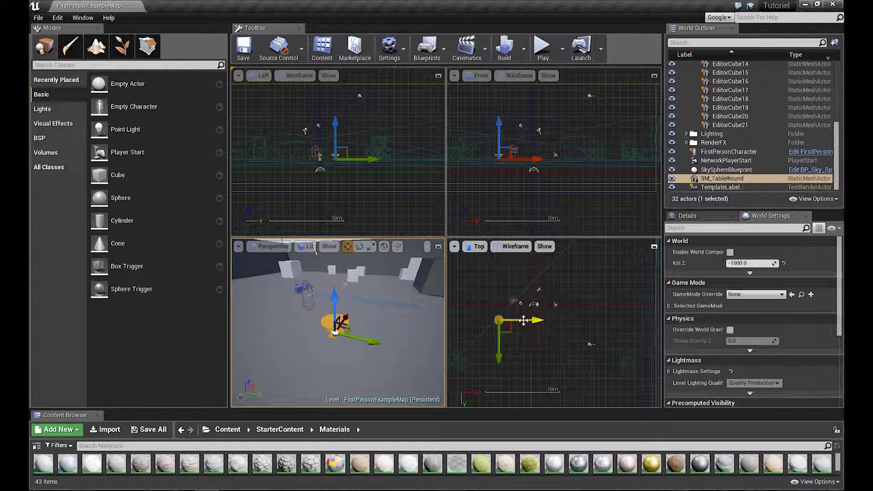
scroll(390, 152, up, 3)
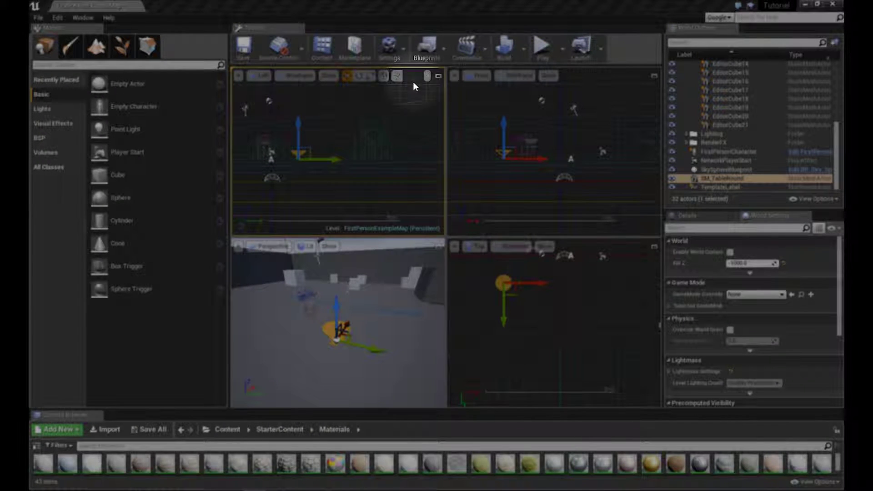
mouse_move(368, 108)
right_down()
mouse_move(393, 113)
mouse_move(387, 168)
mouse_move(364, 123)
mouse_move(385, 93)
mouse_move(446, 121)
right_up()
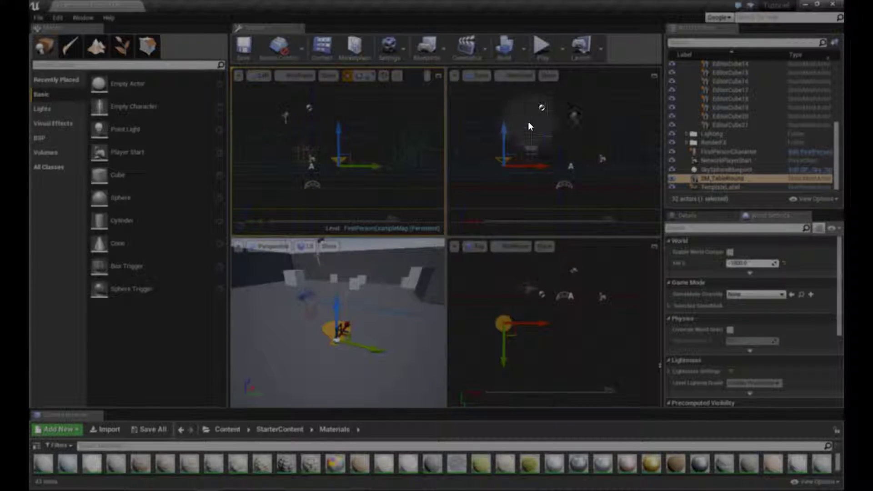
right_drag(545, 121, 546, 131)
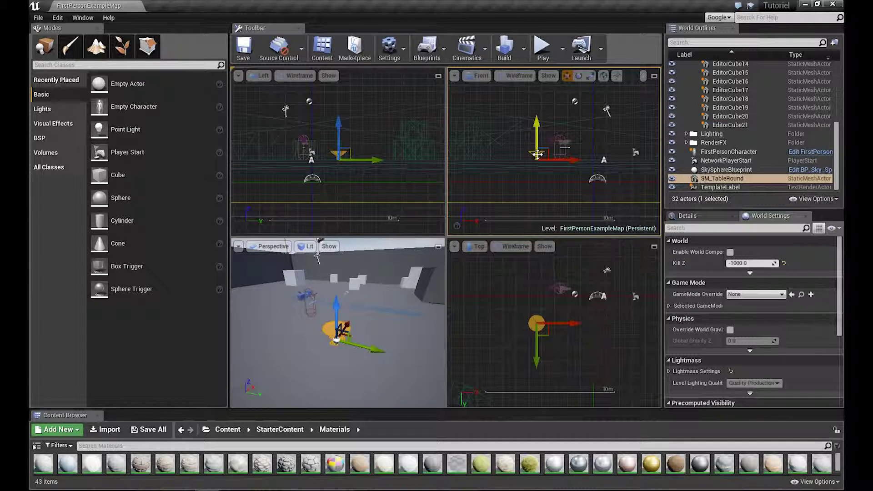
Step: Zoom the orthographic views in and center the round table in them
scroll(538, 155, up, 5)
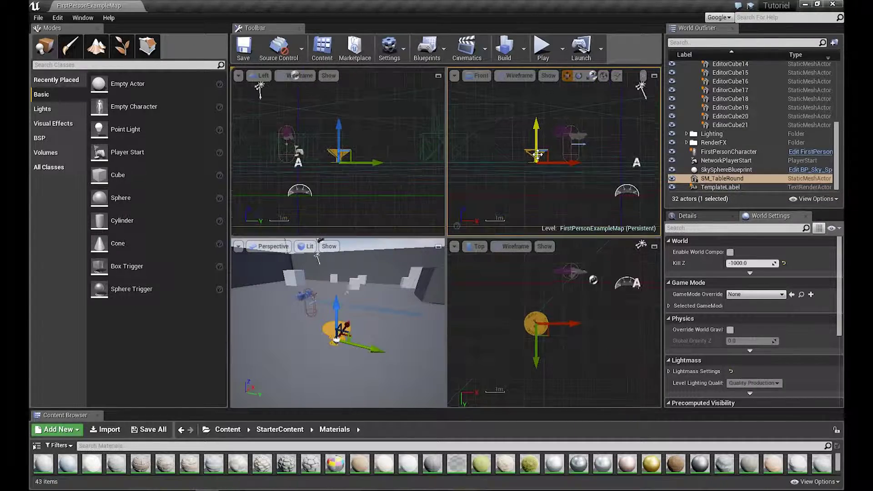
scroll(536, 156, up, 2)
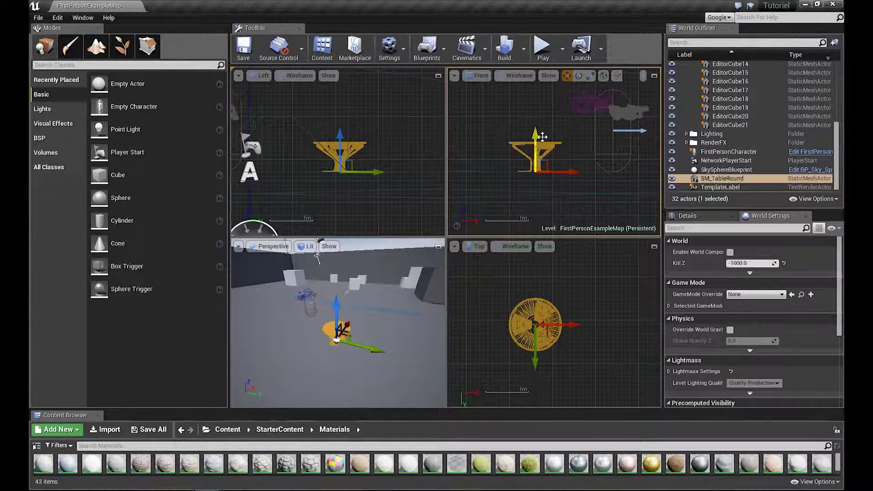
right_drag(536, 158, 549, 147)
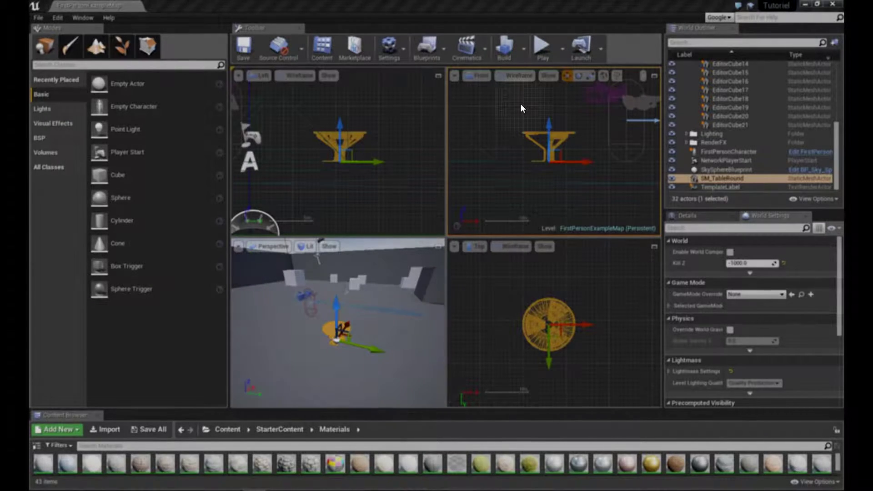
Step: Maximize the Left view to reposition the table, toggle the Front view, then maximize Perspective
click(437, 76)
mouse_move(460, 152)
right_down()
mouse_move(491, 226)
mouse_move(493, 216)
right_up()
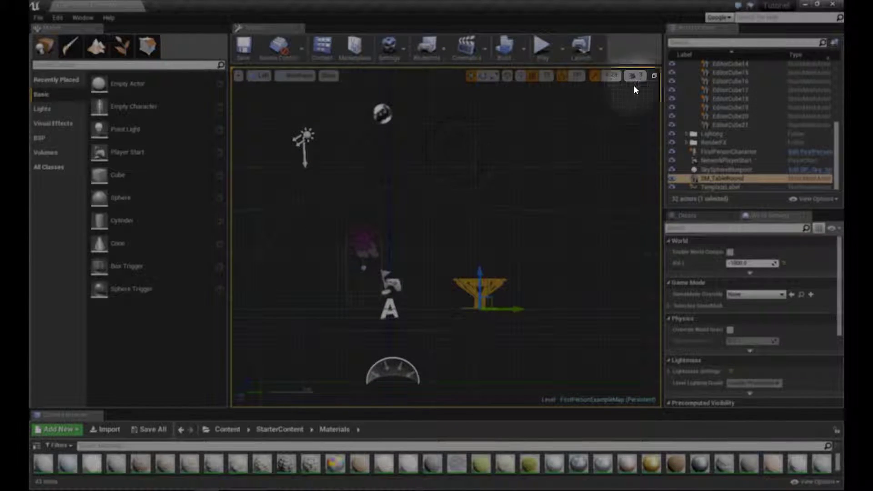
click(656, 77)
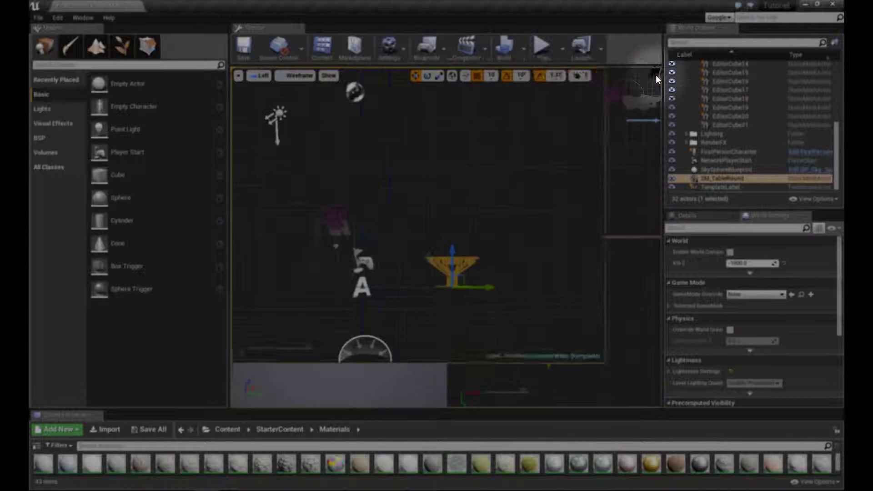
click(654, 77)
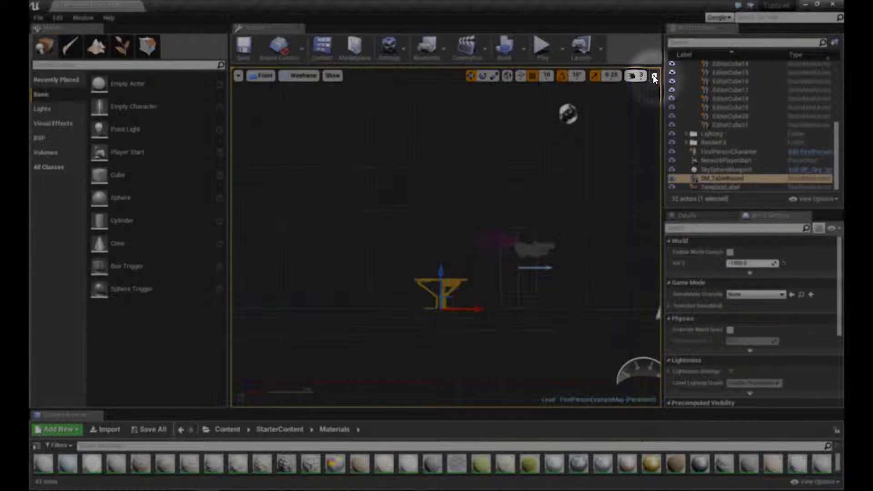
click(654, 76)
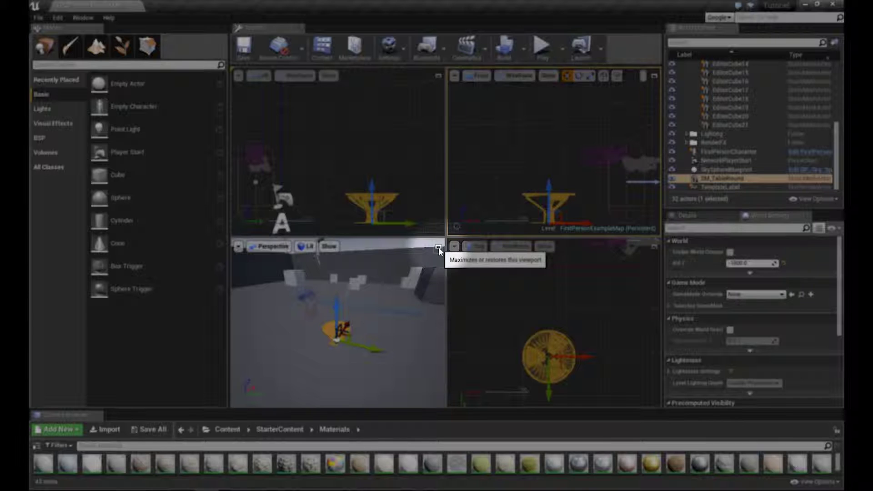
click(439, 247)
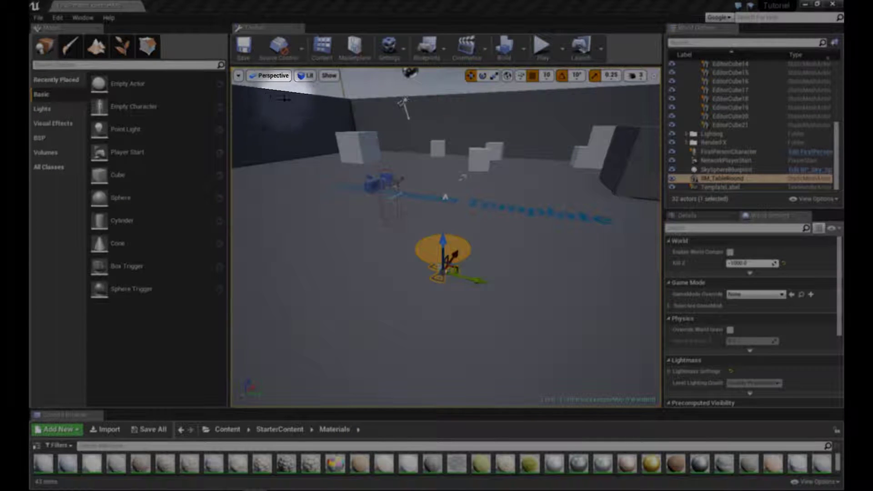
Step: Check the Perspective viewport's camera type and view mode lists
click(269, 78)
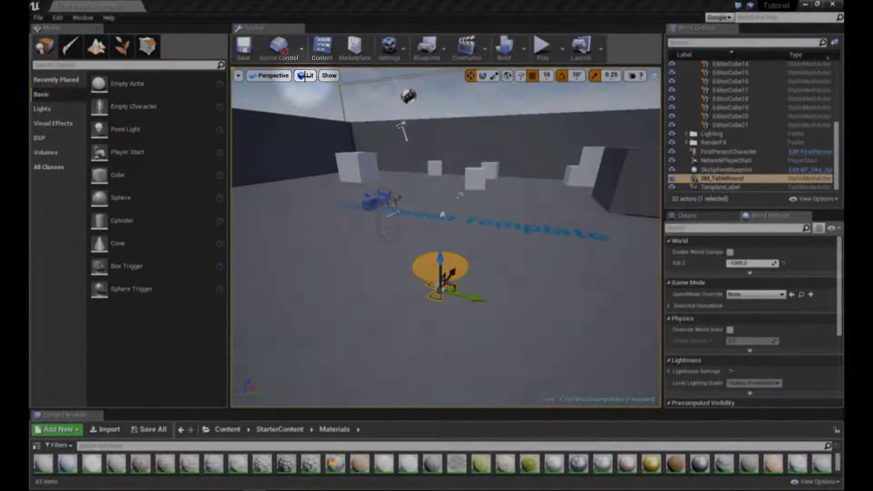
click(307, 76)
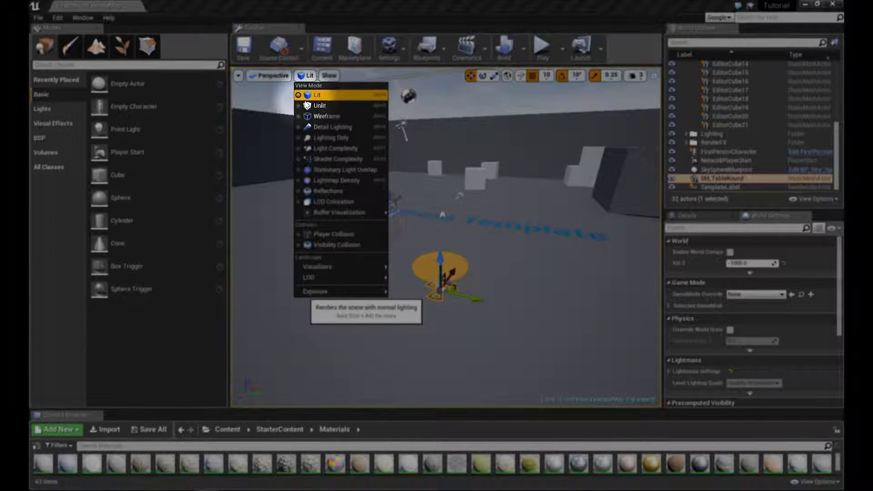
Step: Switch the Perspective view to Wireframe rendering after browsing the camera type and view mode lists
click(274, 76)
click(274, 77)
click(307, 76)
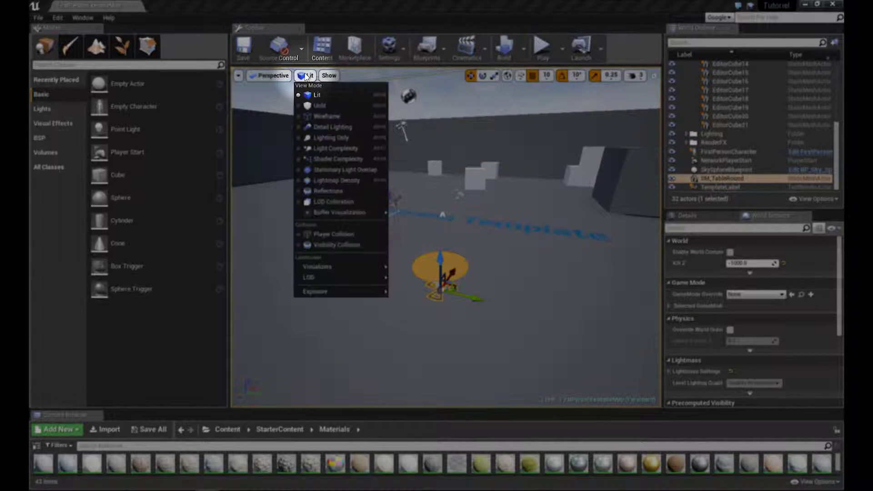
click(271, 76)
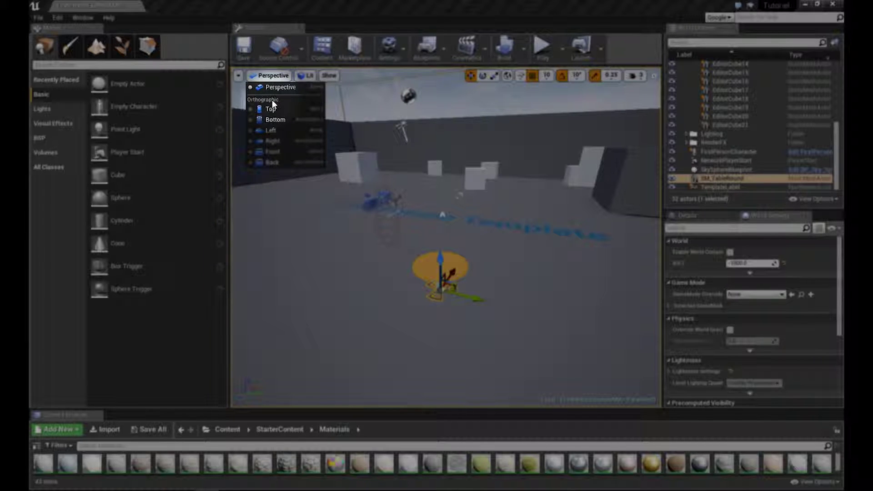
click(306, 76)
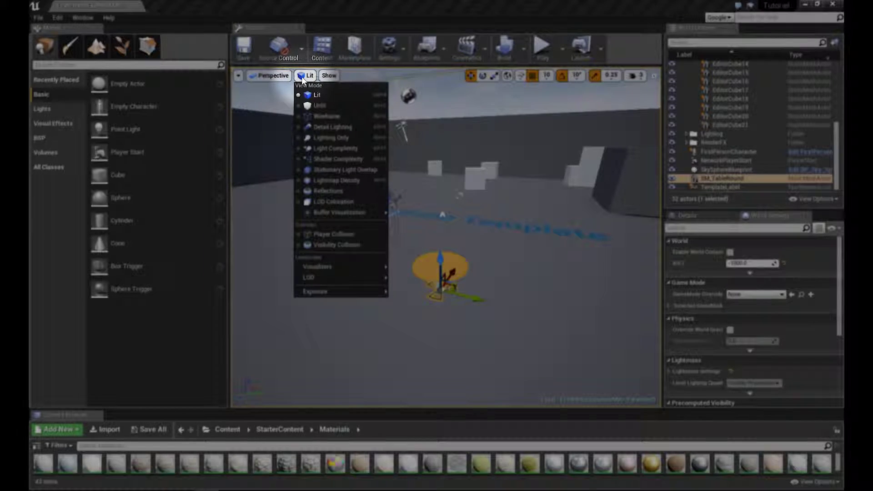
click(321, 116)
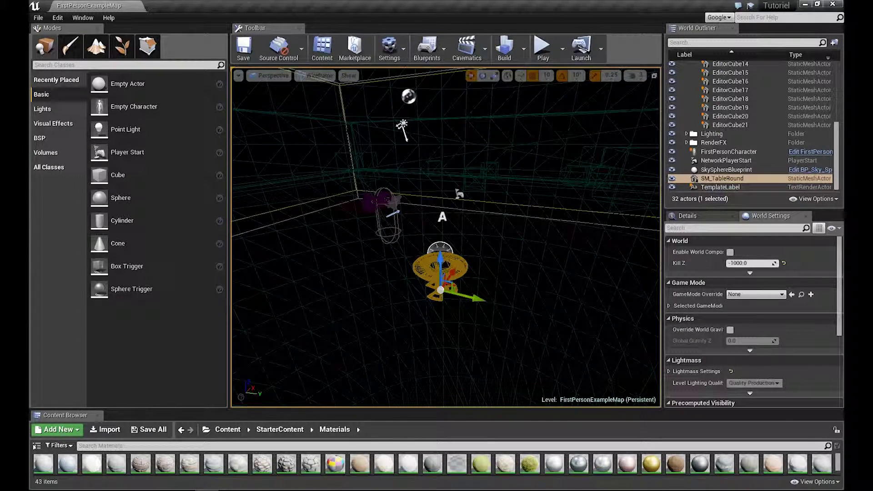
Step: Fly around the table in wireframe, then return to Lit and move toward the cubes
right_drag(446, 237, 501, 241)
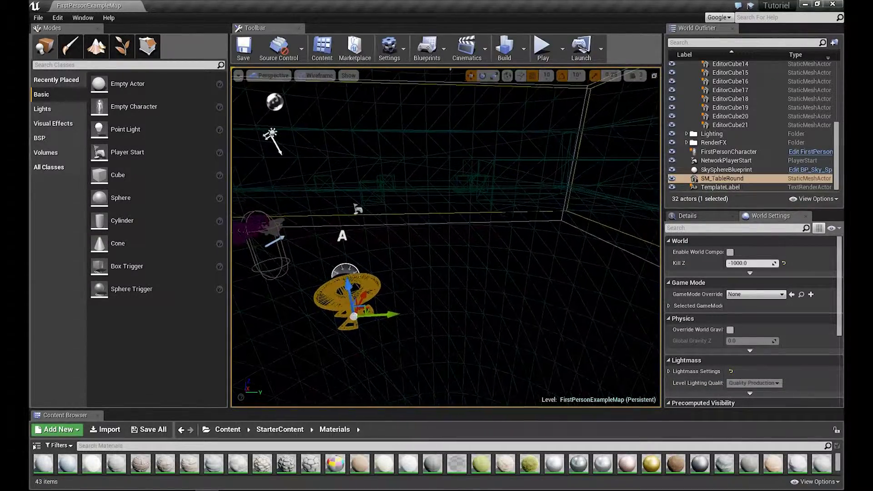
right_drag(500, 241, 455, 237)
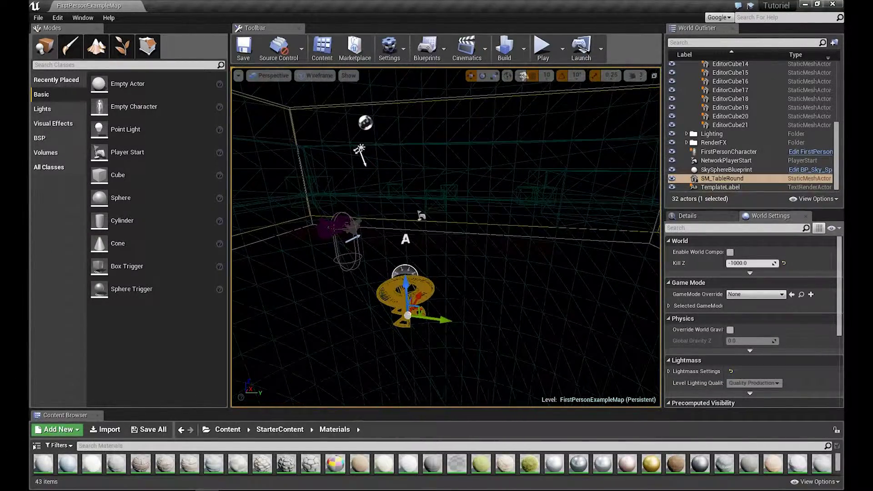
click(312, 77)
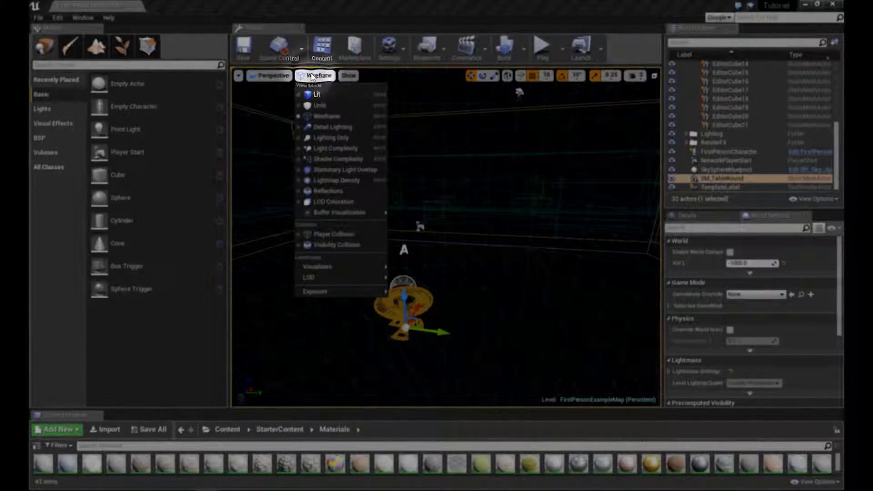
click(312, 92)
right_drag(410, 227, 455, 237)
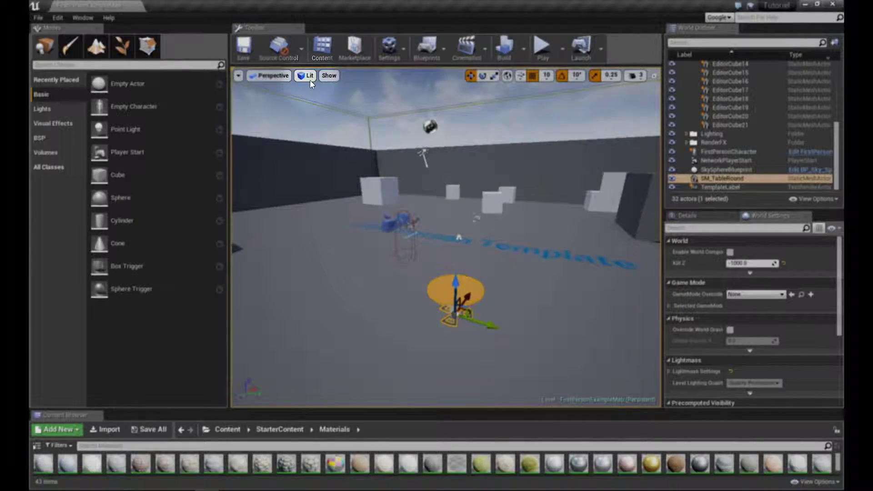
click(308, 77)
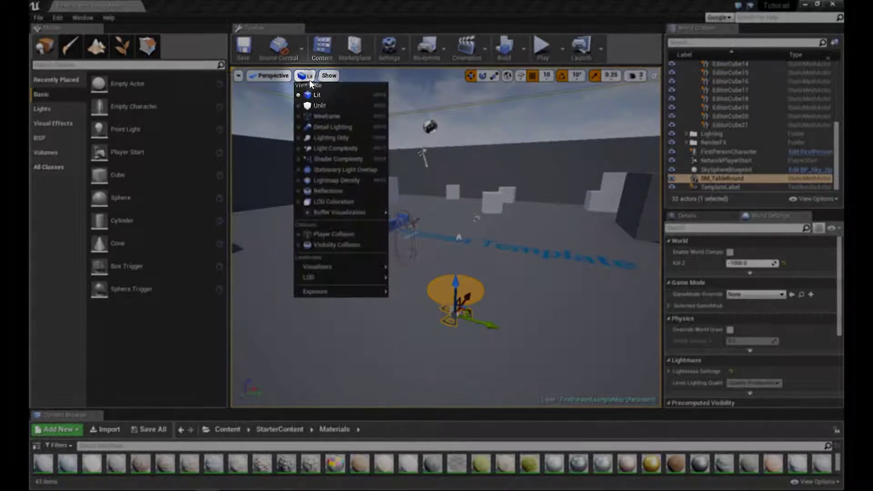
Step: View the level in Unlit mode, then switch to Lighting Only and fly close to the cubes
click(328, 106)
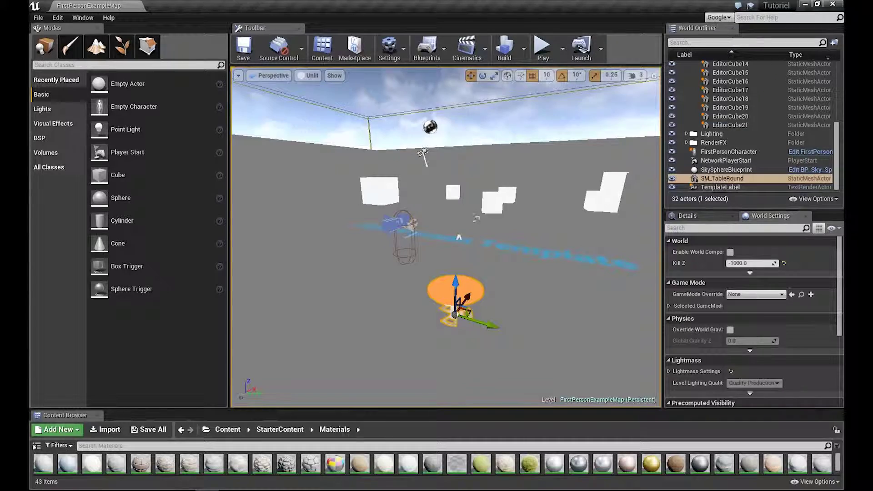
mouse_move(446, 237)
right_down()
mouse_move(401, 223)
mouse_move(401, 200)
mouse_move(387, 214)
right_up()
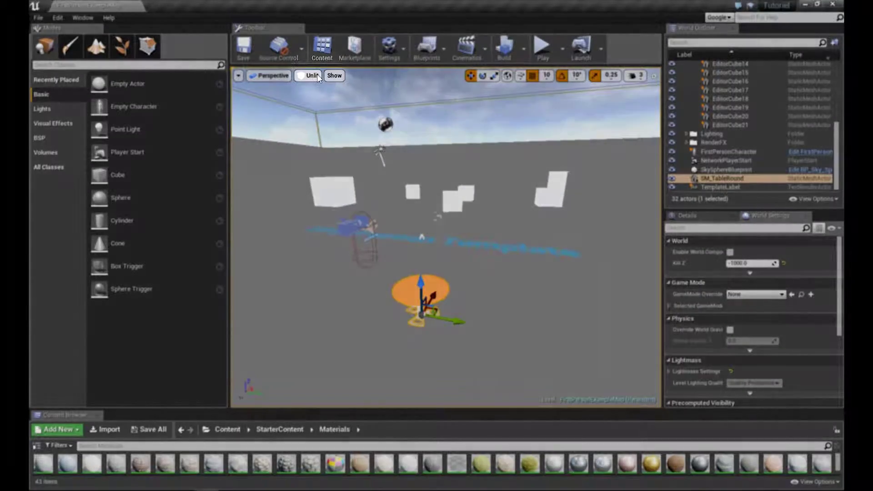
click(312, 76)
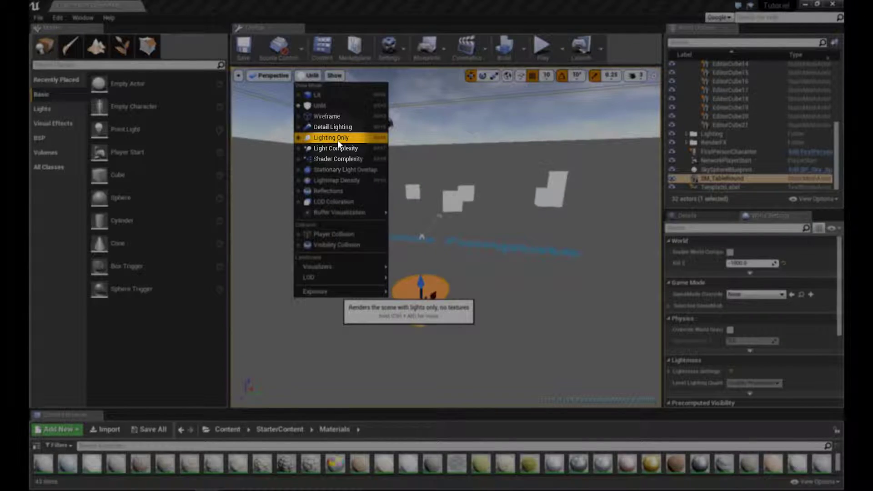
click(338, 140)
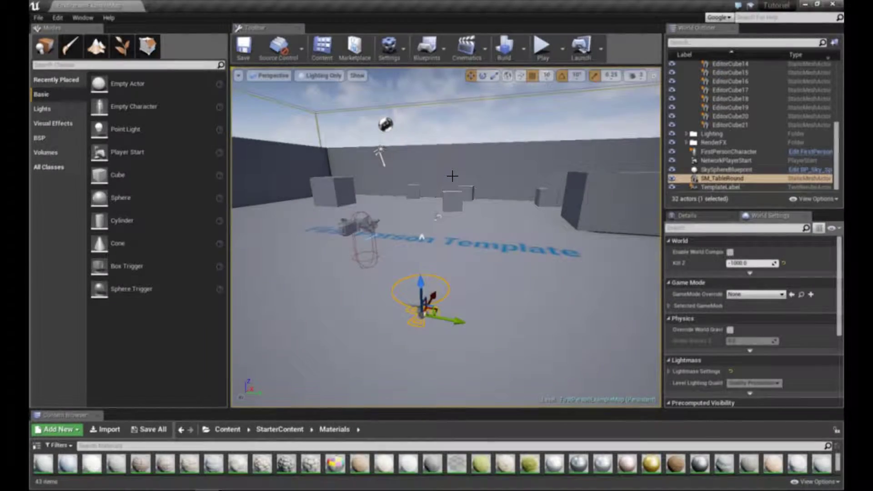
mouse_move(425, 170)
right_down()
mouse_move(401, 173)
mouse_move(330, 76)
right_up()
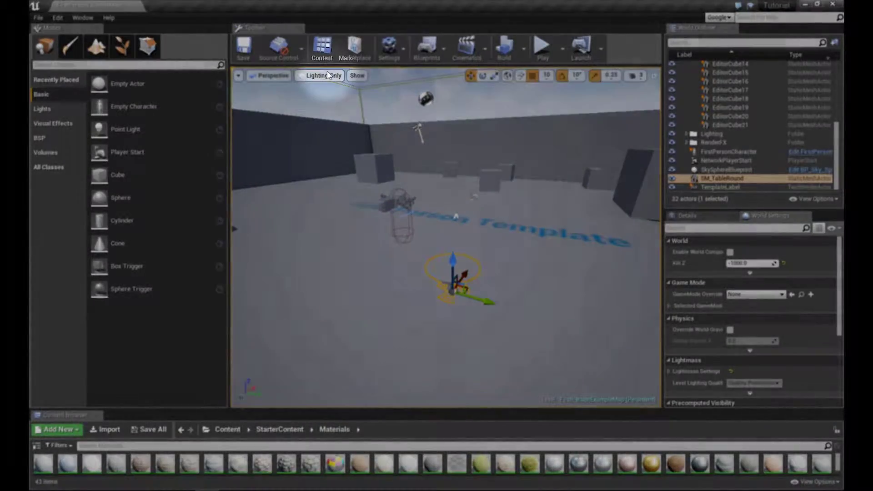
click(330, 75)
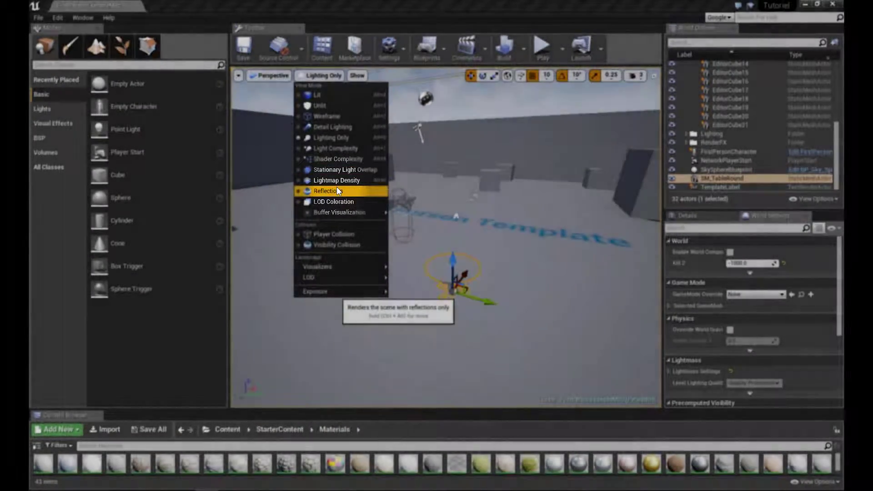
Step: Inspect the floor in Reflections view mode around the table, then switch back to Lit
click(336, 191)
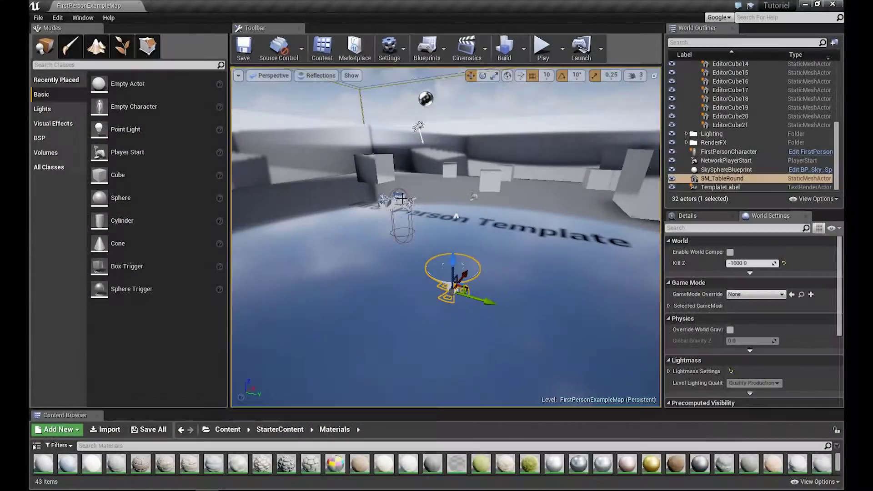
right_drag(336, 191, 319, 191)
mouse_move(393, 210)
right_down()
mouse_move(652, 186)
mouse_move(592, 227)
right_up()
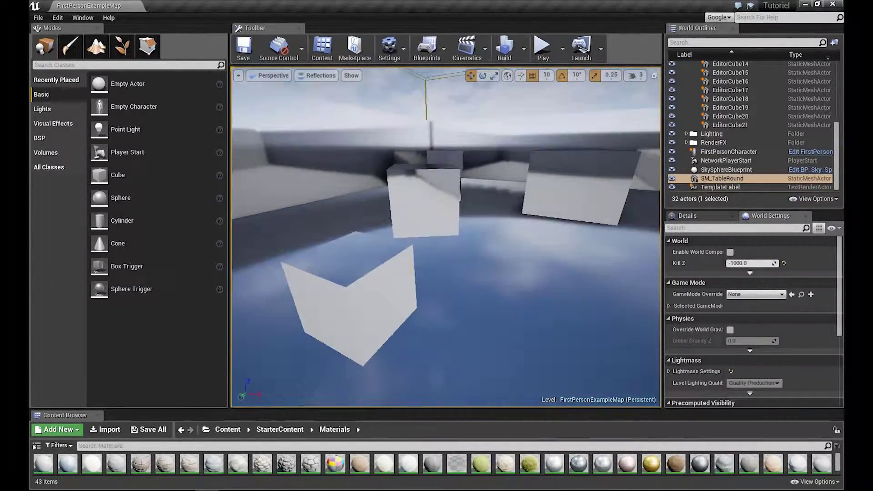
right_drag(591, 227, 344, 75)
click(327, 76)
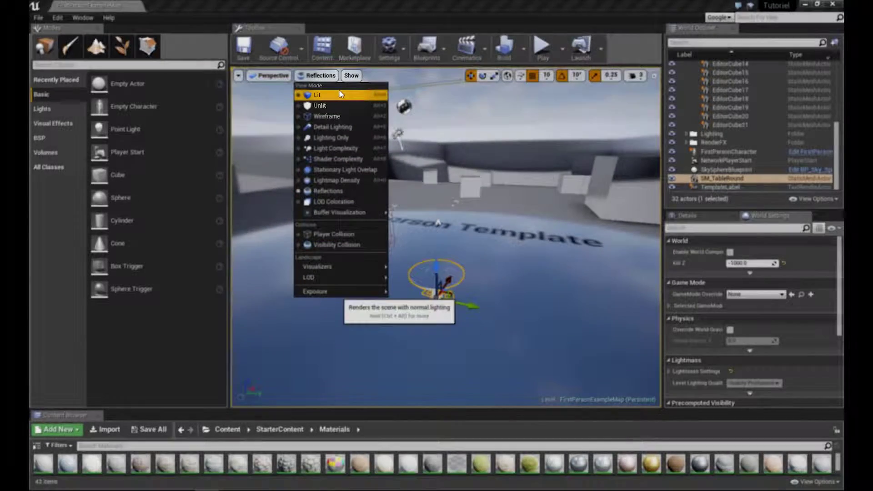
click(339, 94)
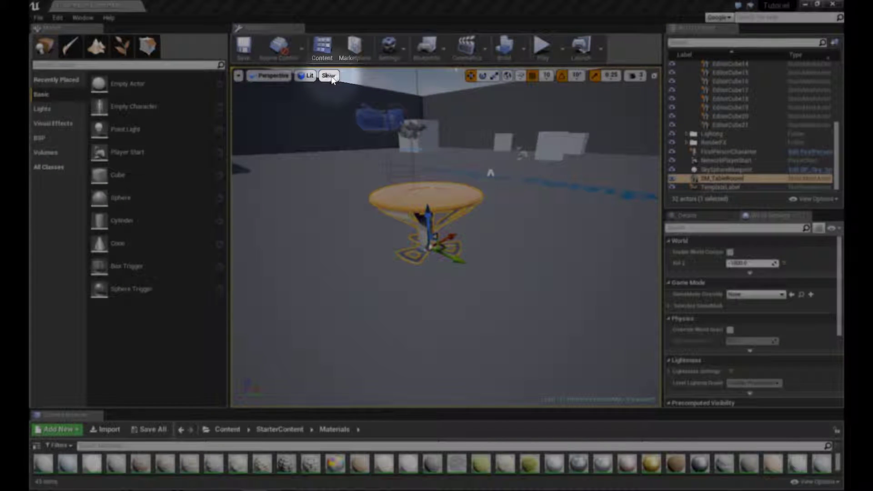
Step: Open the viewport Show flags menu and orbit the camera around the round table
click(331, 76)
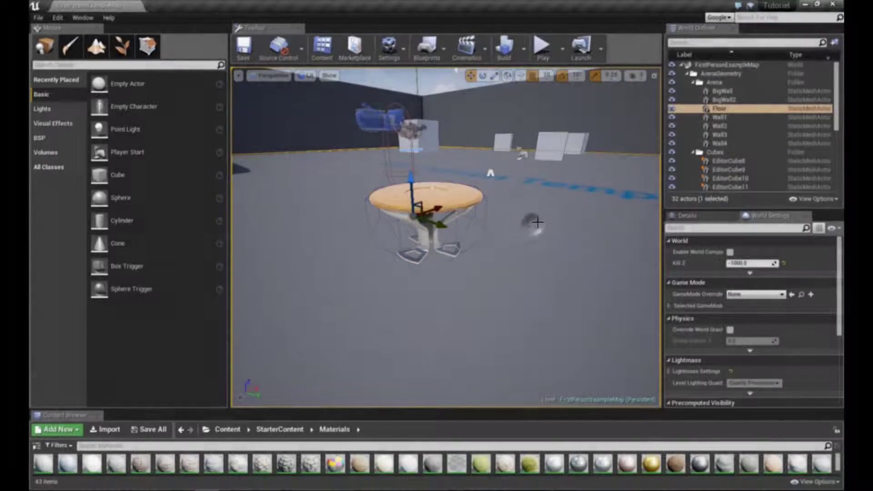
right_drag(485, 229, 485, 229)
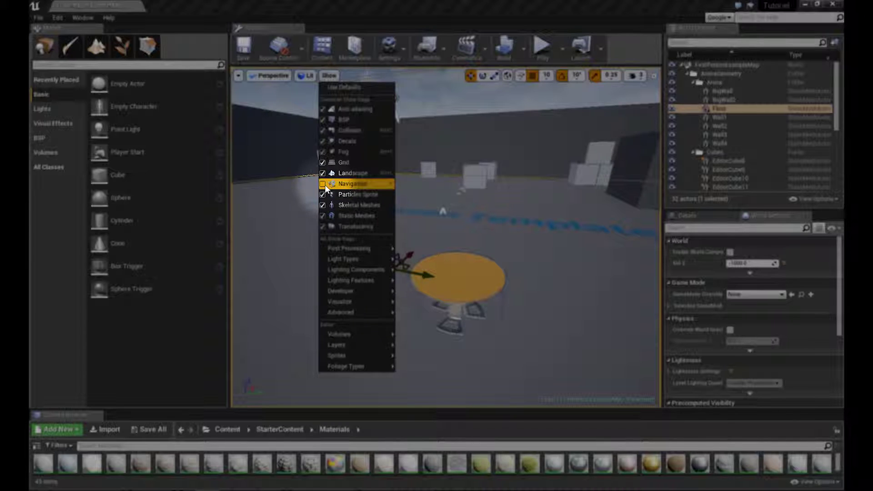
Step: Browse the Post Processing and Developer show-flag submenus and apply Use Defaults
mouse_move(339, 249)
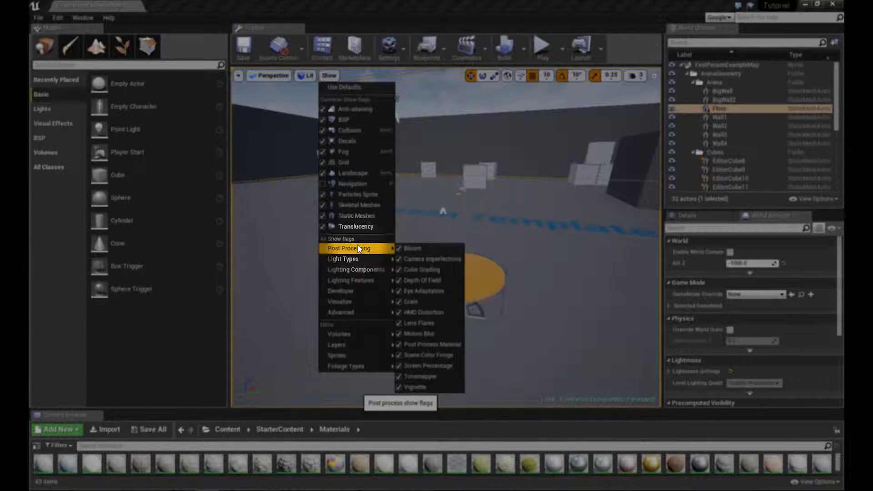
mouse_move(364, 292)
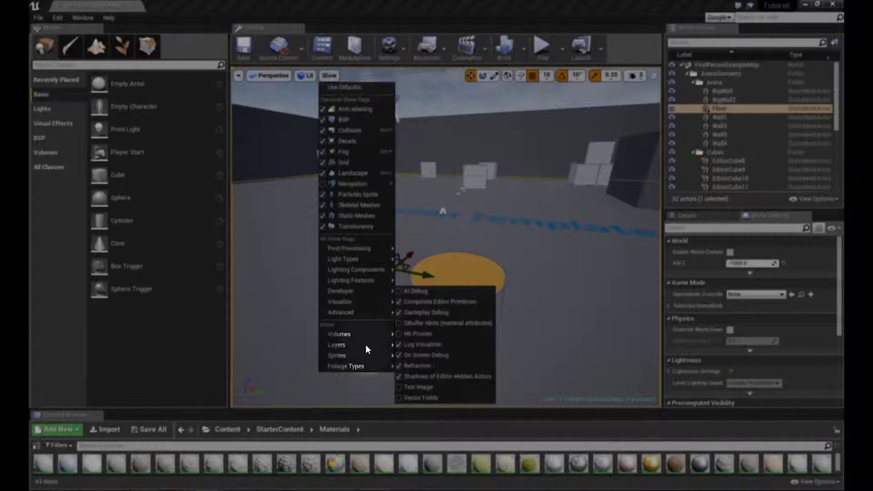
click(345, 87)
click(340, 76)
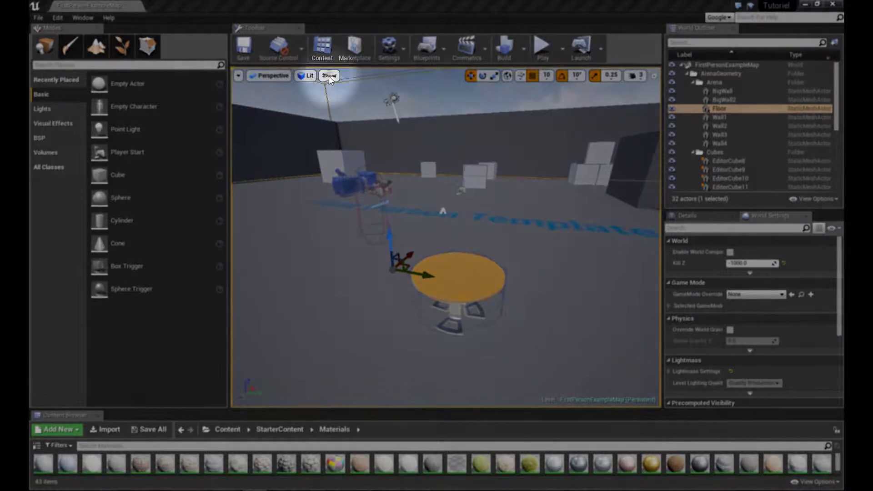
click(329, 76)
mouse_move(357, 244)
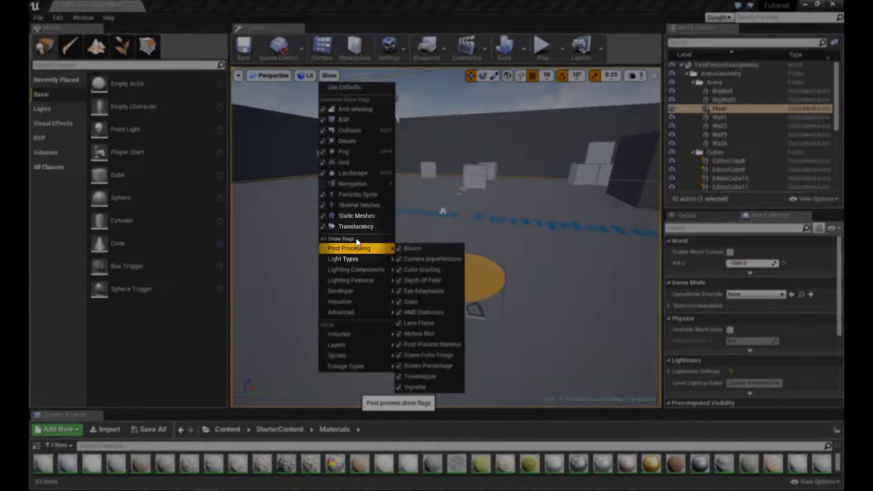
click(348, 88)
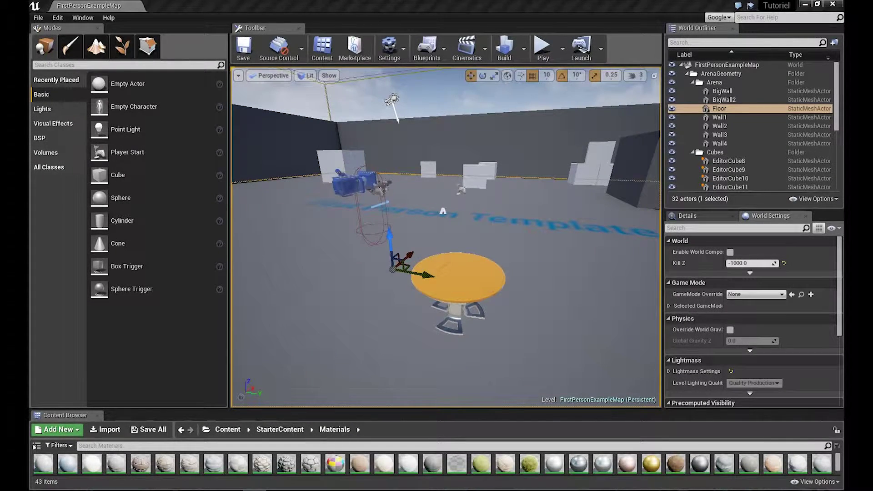